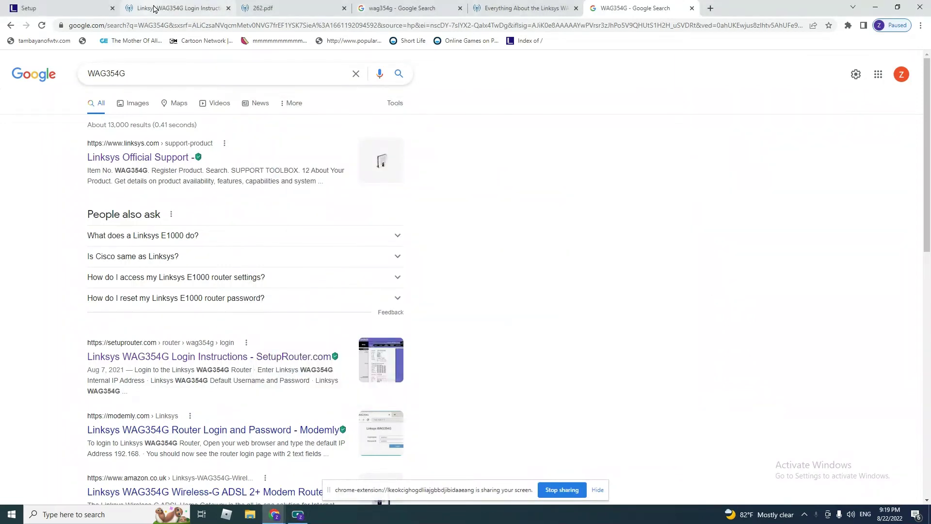
Step: Read the WAG354G login instructions, then switch to the router overview page with its photo
mouse_move(166, 11)
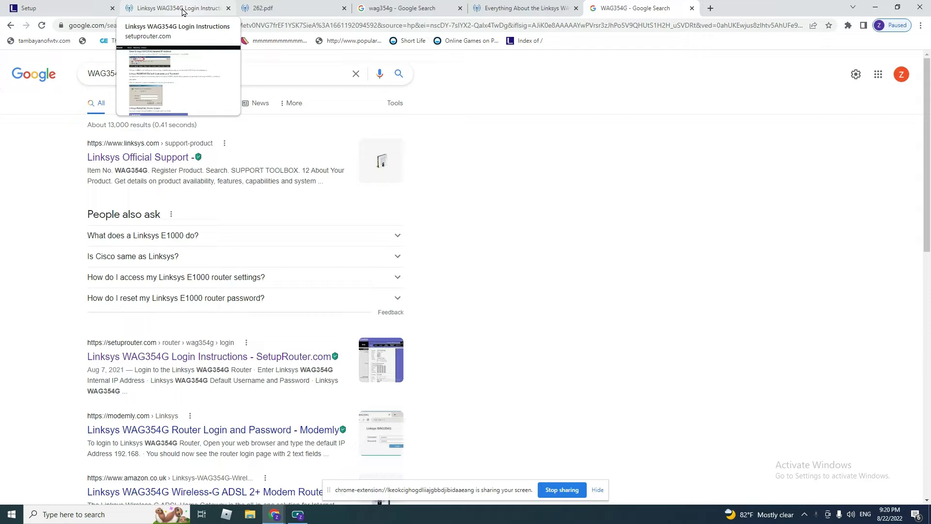
left_click(182, 11)
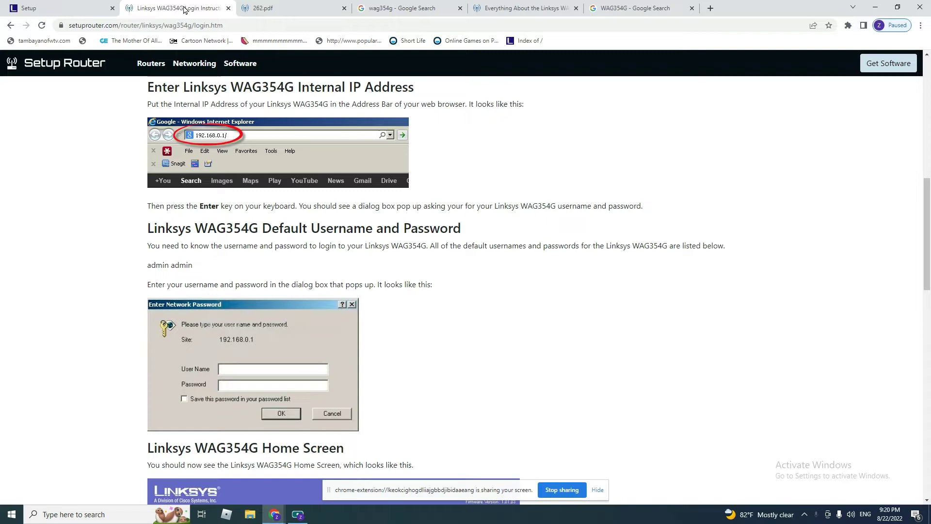
key("ctrl+5")
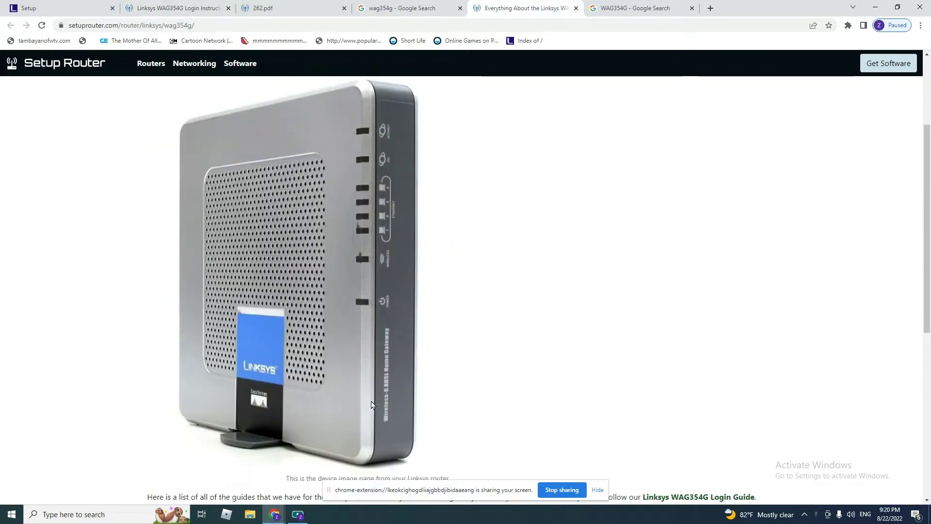
Step: Open the 262.pdf WAG354G manual at page 12, covering the side-panel ports and Reset Button
left_click(433, 6)
left_click(273, 11)
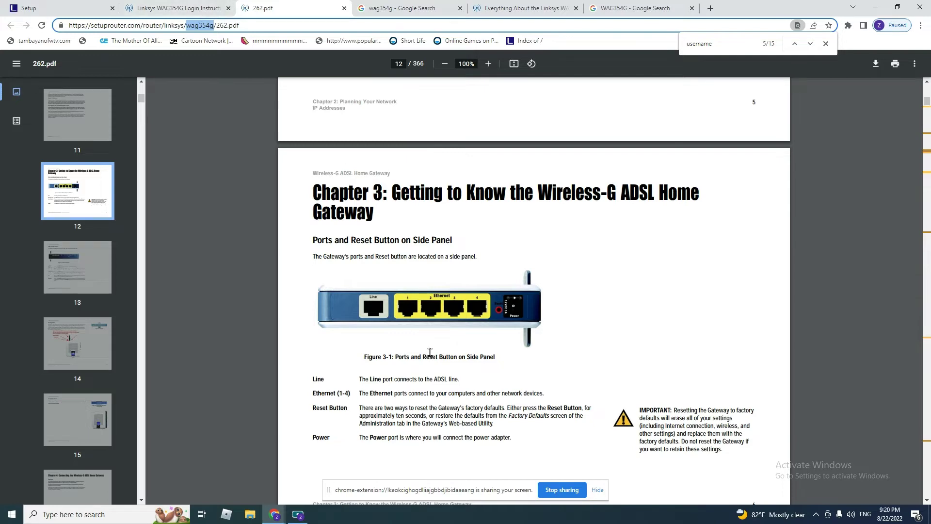
scroll(440, 350, "down", 1)
scroll(439, 350, "down", 7)
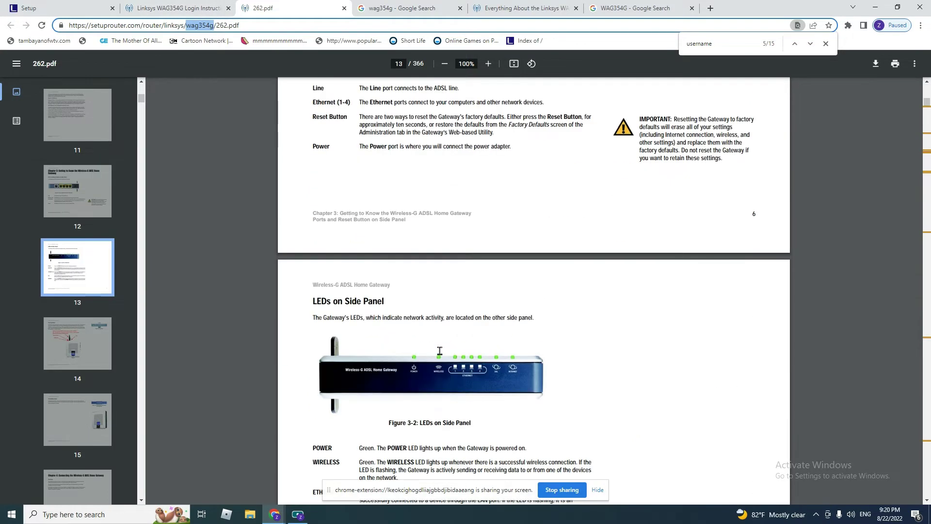
scroll(440, 352, "up", 3)
scroll(439, 354, "up", 2)
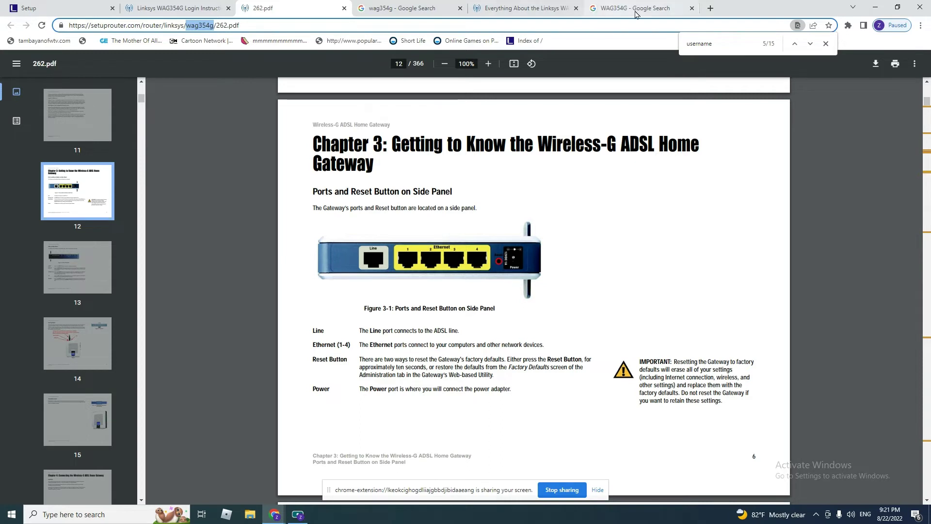
Step: In a new tab, enter the router address 192.168.1.1 and begin correcting it to 192.168.0.1
left_click(710, 8)
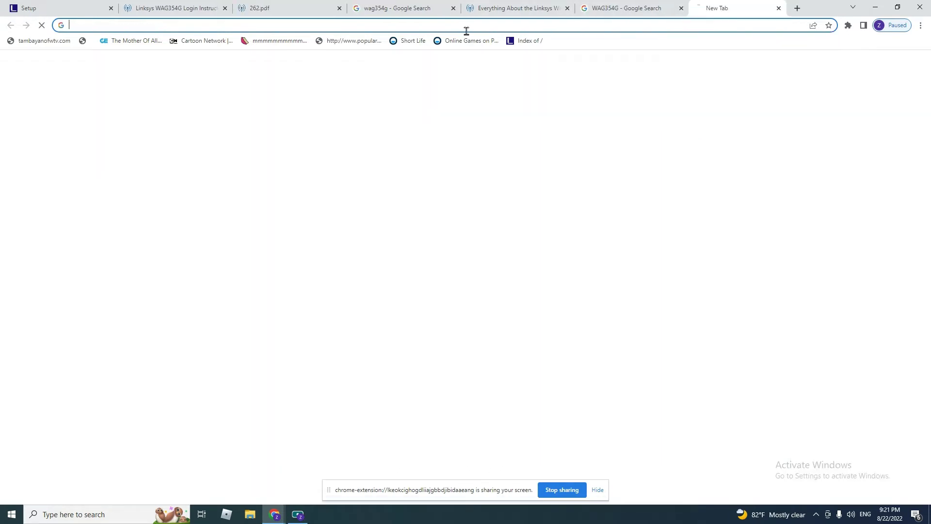
left_click(211, 24)
type("192.168.1")
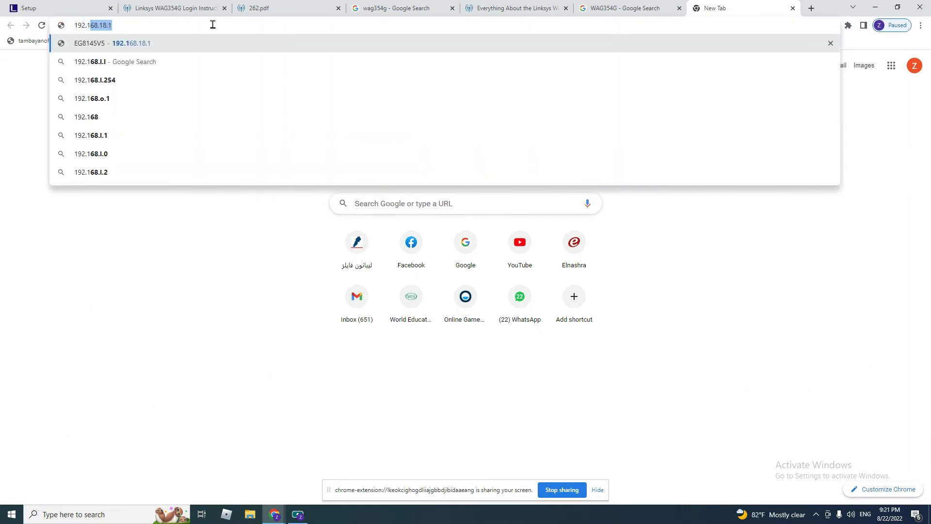
type(".1")
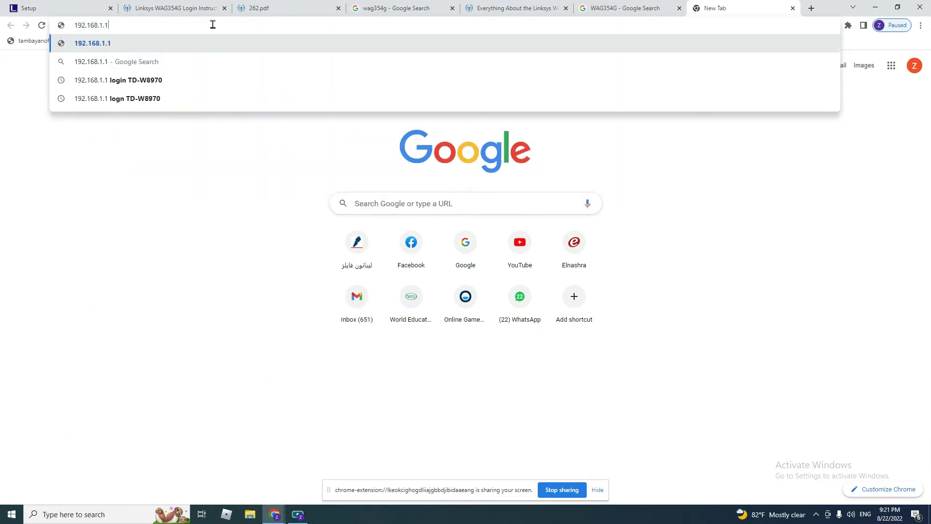
left_click(190, 7)
left_click(719, 8)
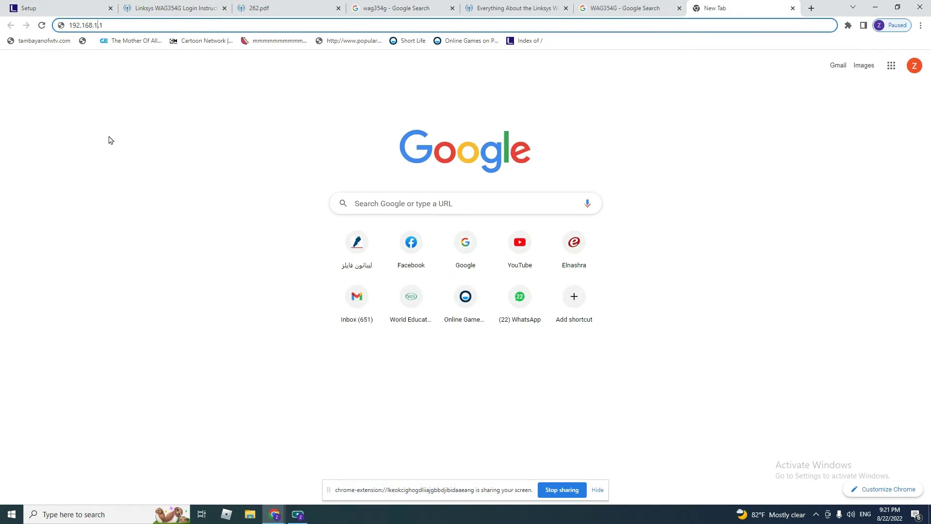
key("BackSpace")
Step: Finish the address as 192.168.0.1 and look up the router's default username and password
type("0")
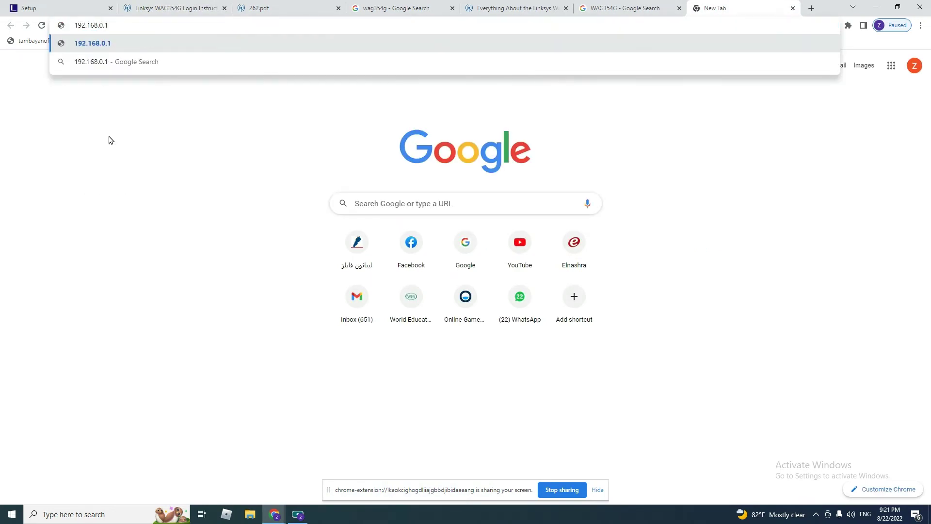
left_click(184, 8)
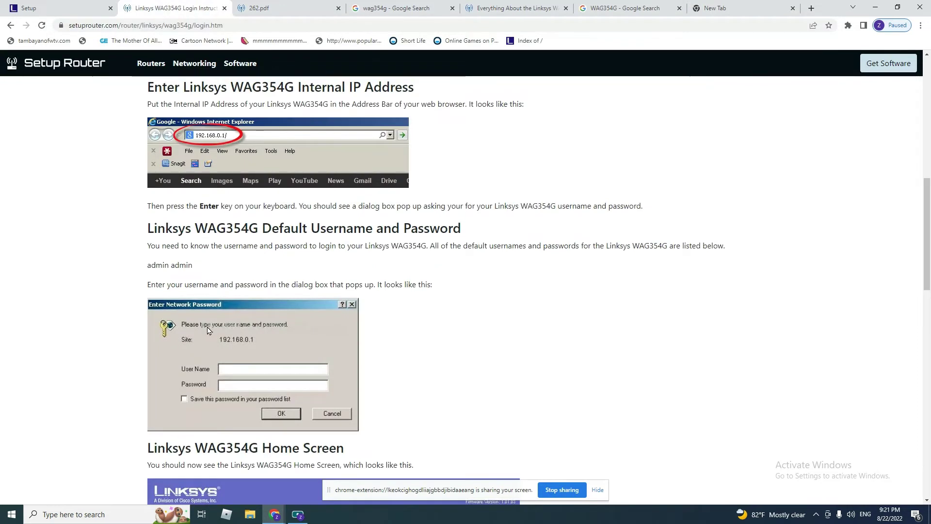
scroll(208, 330, "down", 1)
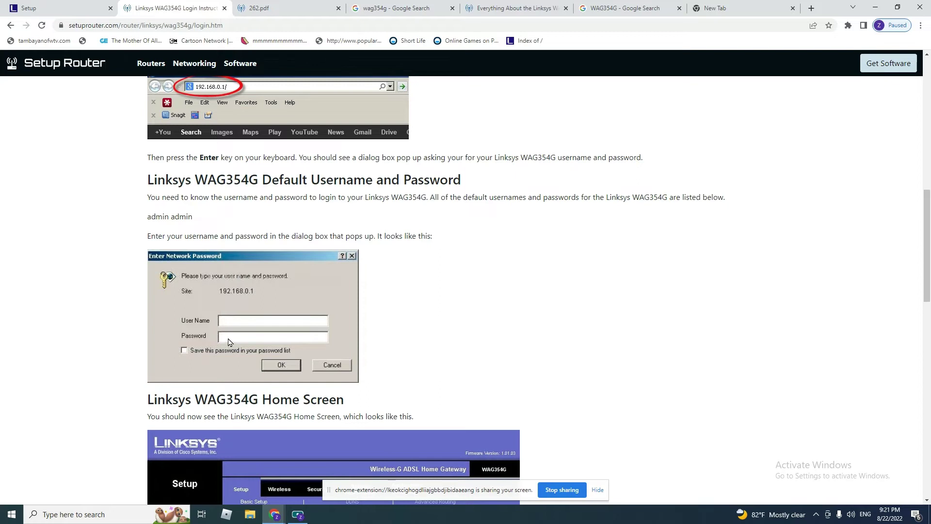
double_click(154, 217)
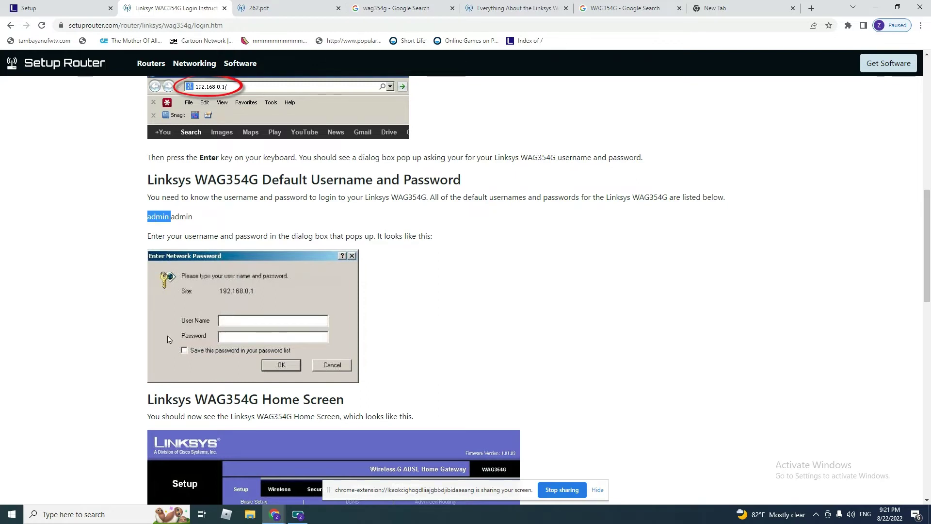
double_click(182, 217)
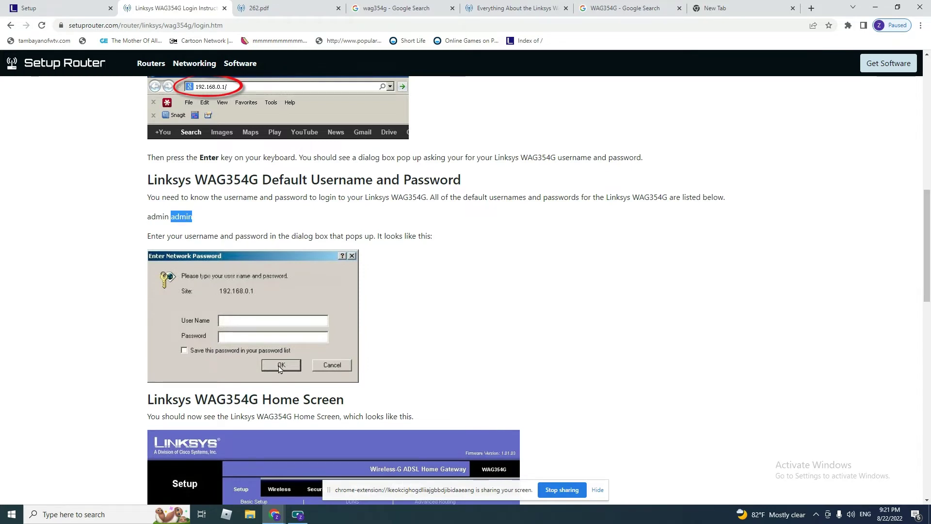
left_click(67, 7)
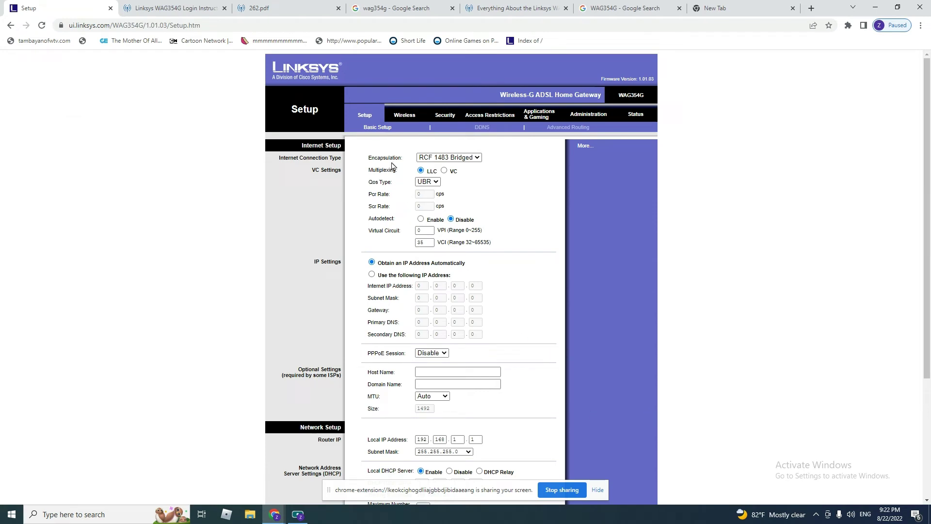
Step: Change the Internet encapsulation from RFC 1483 Bridged to RFC 2516 PPPoE
left_click(461, 159)
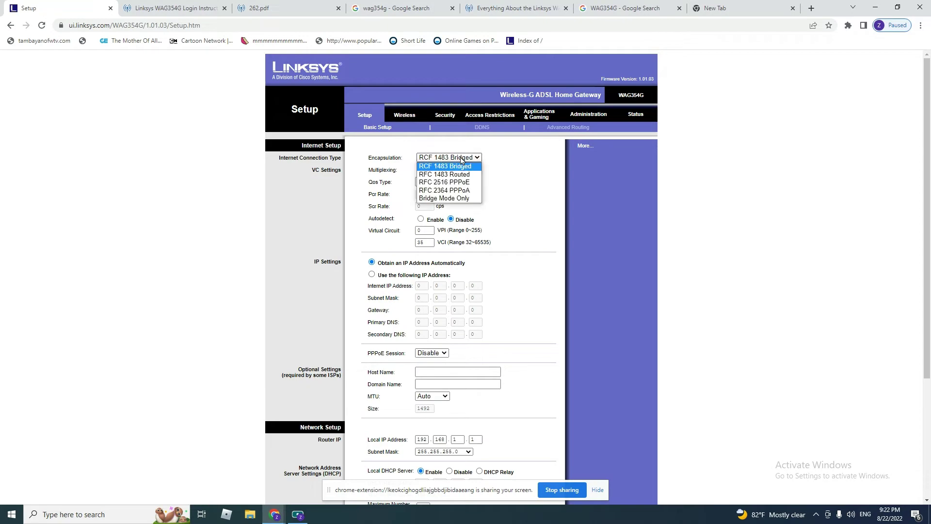
left_click(467, 183)
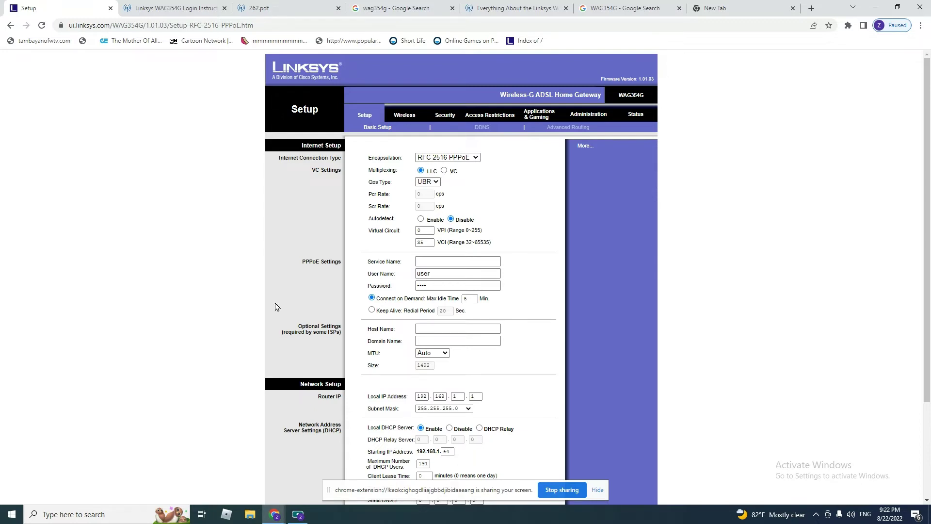
left_click(73, 515)
Step: Launch Notepad and note the open questions 'LC or VC ???', 'VPI ??' and 'VCI ??'
type("not")
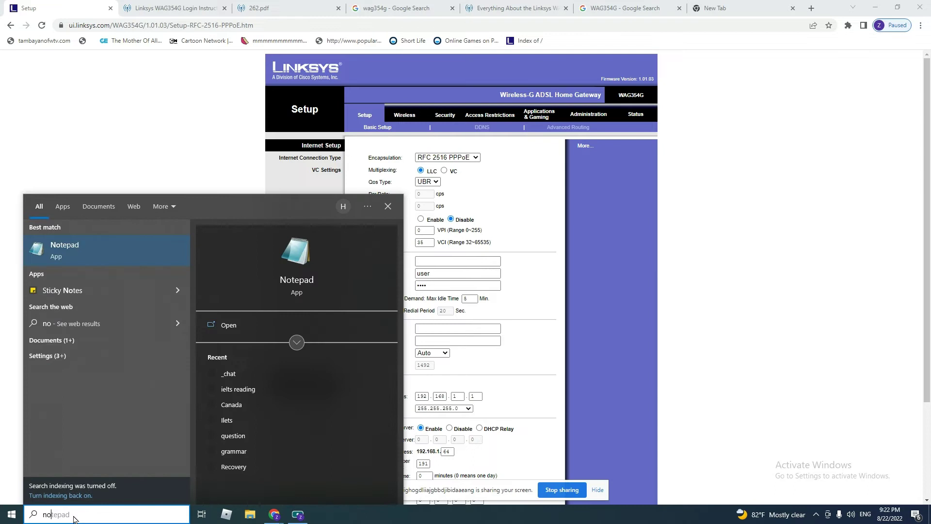
left_click(109, 256)
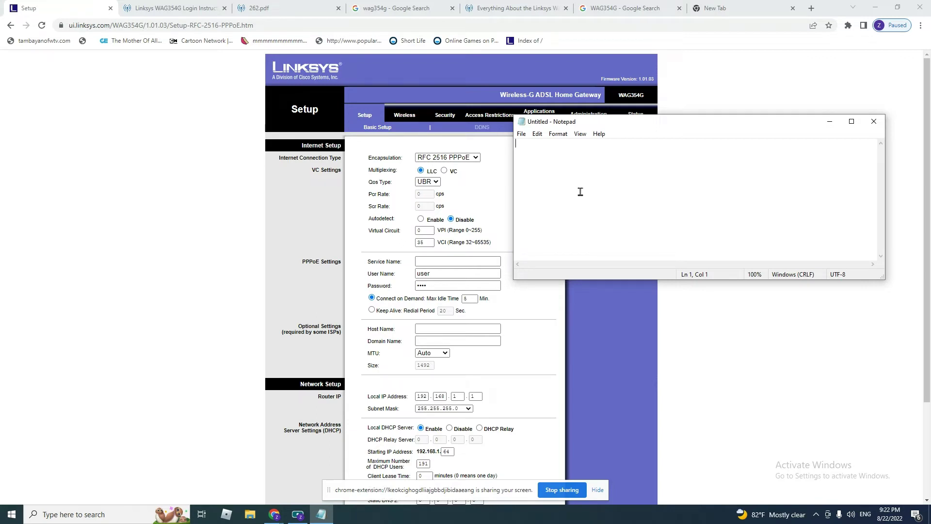
type("LC or VC ???")
key("Return")
type("VPI ?? VCI ??")
key("Up")
type("??")
key("Down")
Step: Add 'username ??' and 'password??' lines to the notes, then return to the router page
key("Return")
key("Return")
type("u")
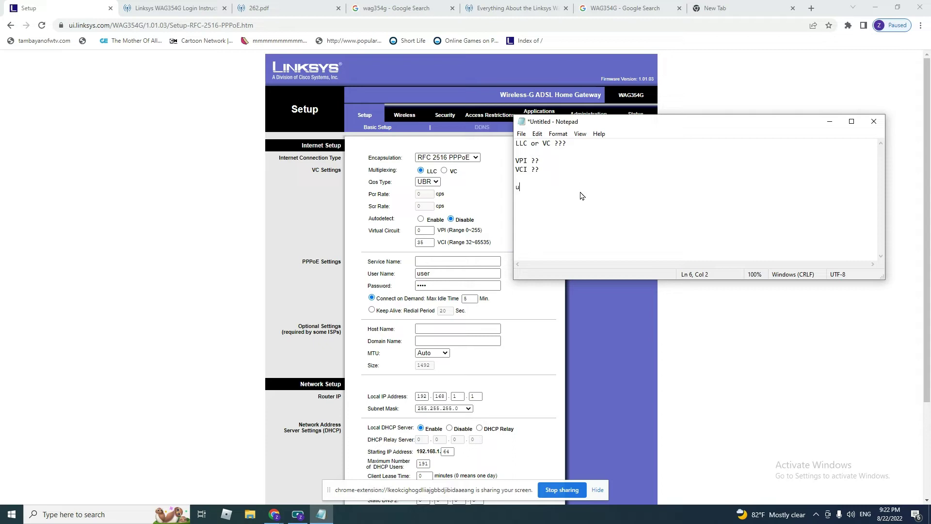
type("sername:")
key("Return")
type("password??")
key("Up")
key("BackSpace")
type("??")
left_click(486, 200)
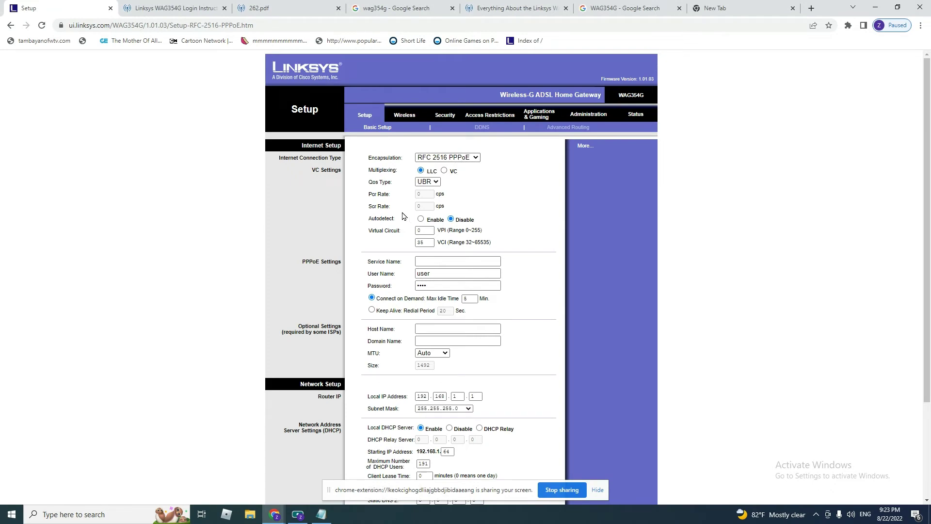
Step: Check the VPI 0 and VCI 35 values, then enter the ISP user name and password
double_click(424, 230)
double_click(429, 244)
double_click(429, 244)
left_click(422, 261)
double_click(438, 274)
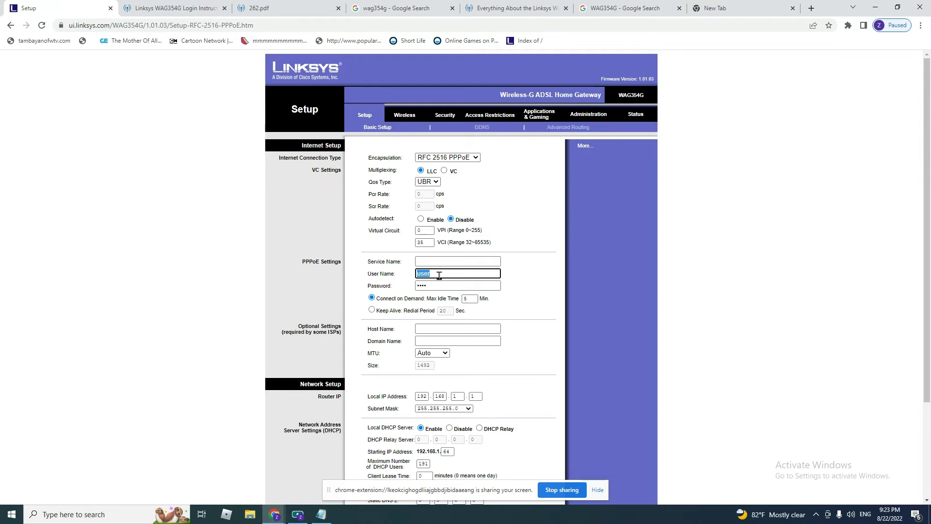
type("abccs")
double_click(433, 286)
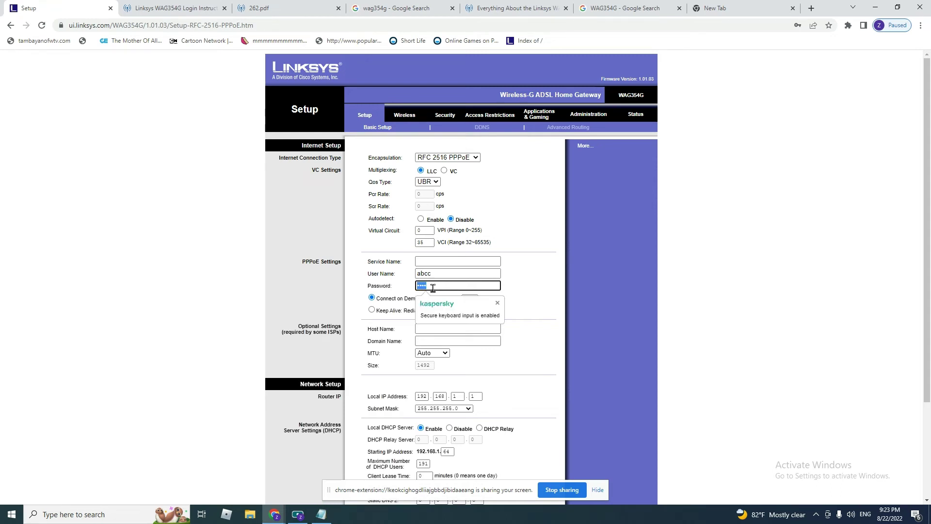
type("abcc123")
left_click(546, 289)
Step: Save the PPPoE internet settings and go back after the Not Found page
scroll(546, 290, "down", 3)
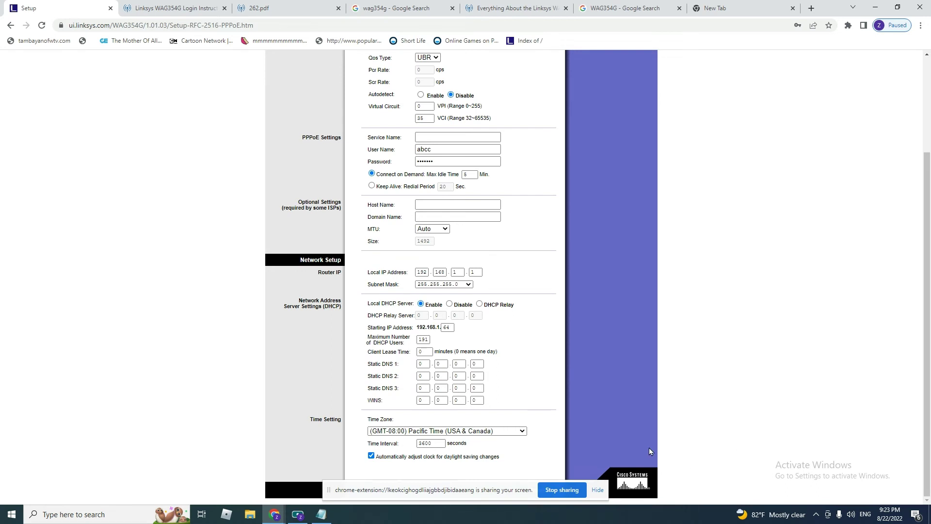
left_click(596, 490)
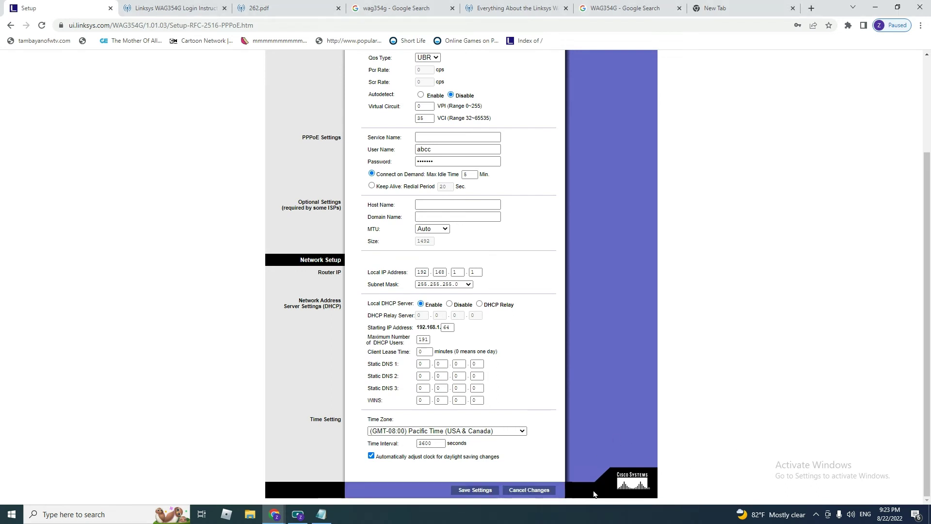
left_click(462, 492)
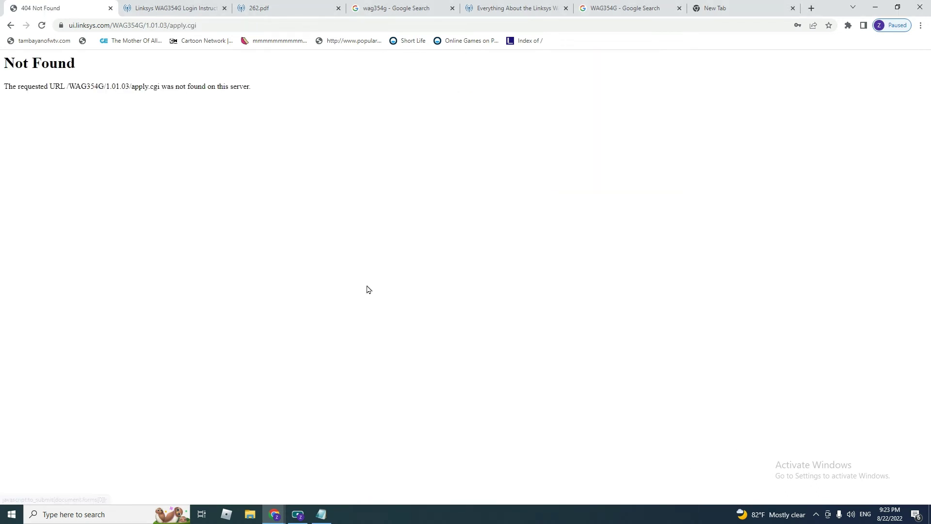
left_click(10, 26)
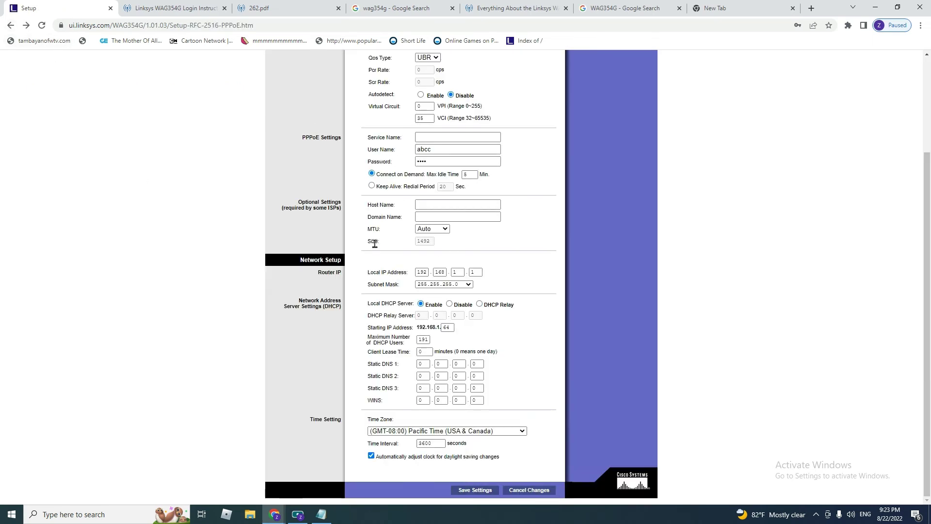
scroll(370, 217, "up", 3)
scroll(370, 216, "down", 3)
scroll(449, 341, "up", 3)
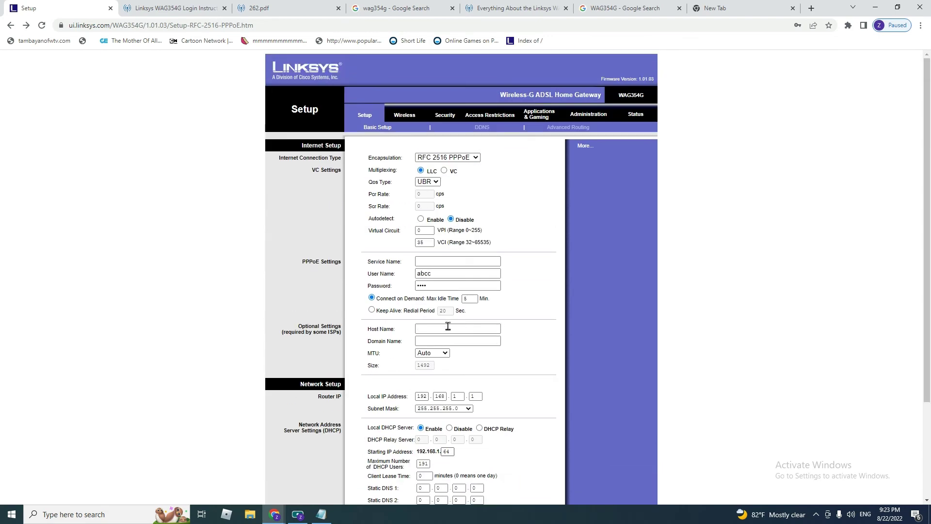
Step: Rename the wireless SSID from linksys to ADSLHOME on the Wireless basic settings page
left_click(409, 116)
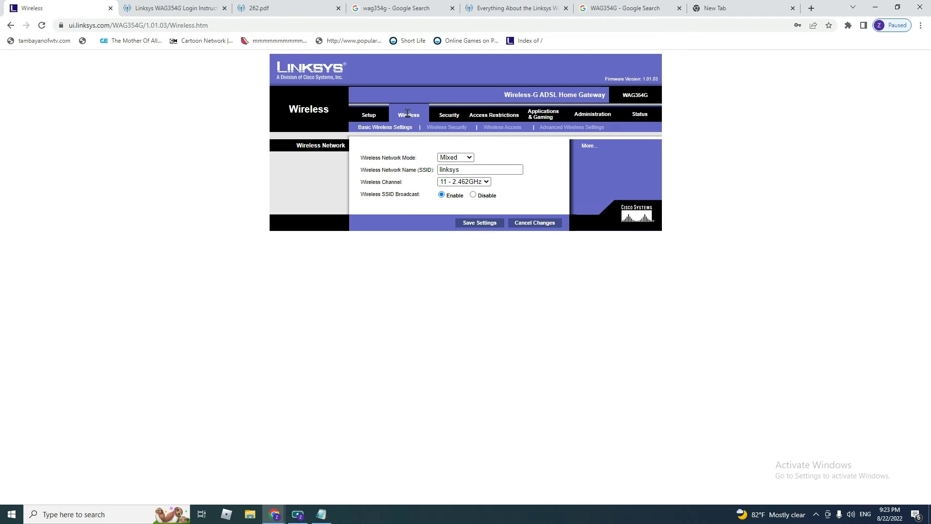
left_click(447, 169)
double_click(451, 169)
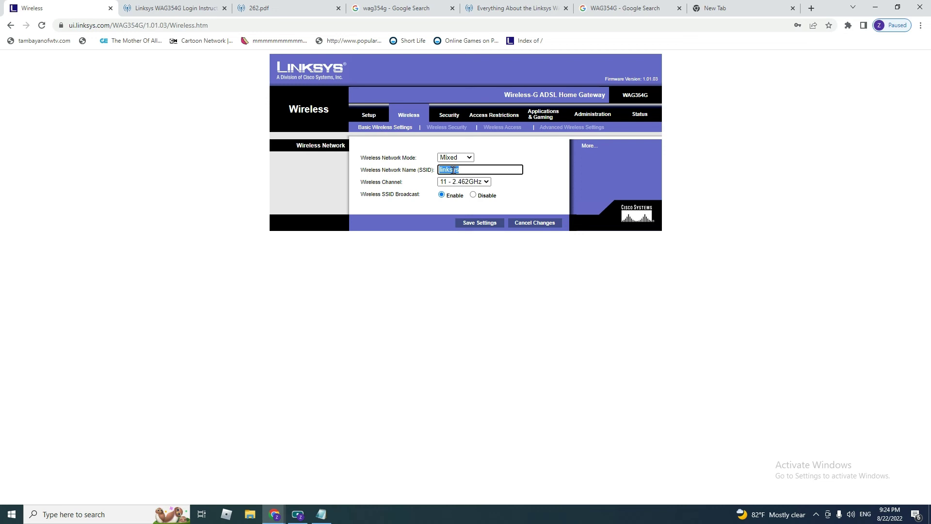
type("ADSLHOME")
left_click(426, 205)
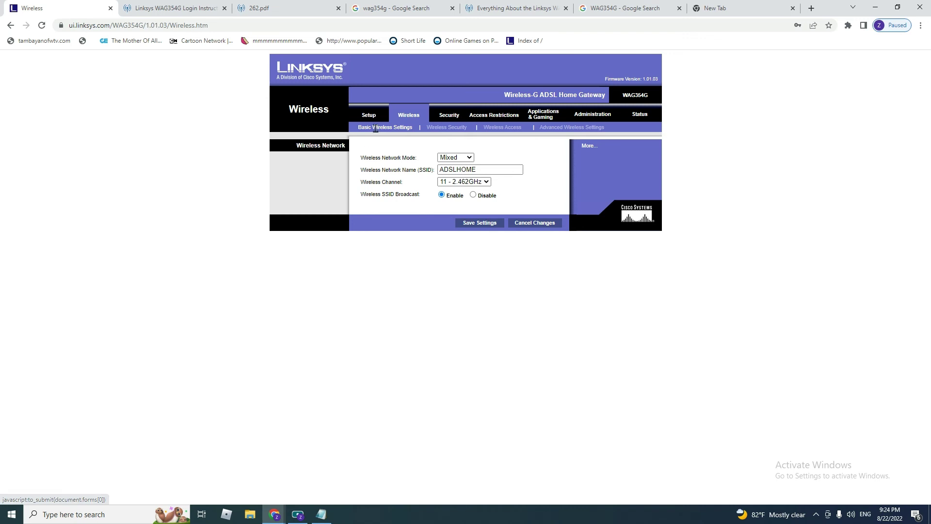
left_click(450, 130)
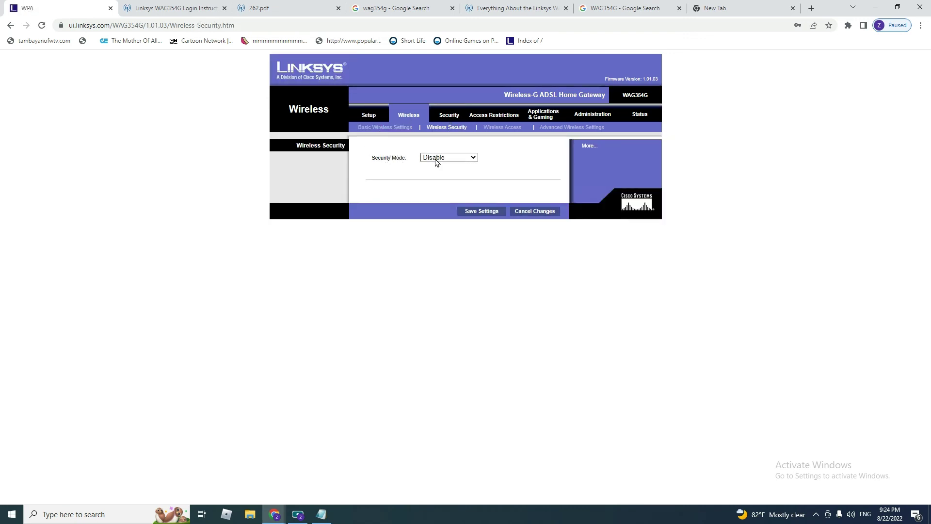
Step: Switch security mode from Disable to Pre-Shared Key, enter a shared key, and save
left_click(446, 159)
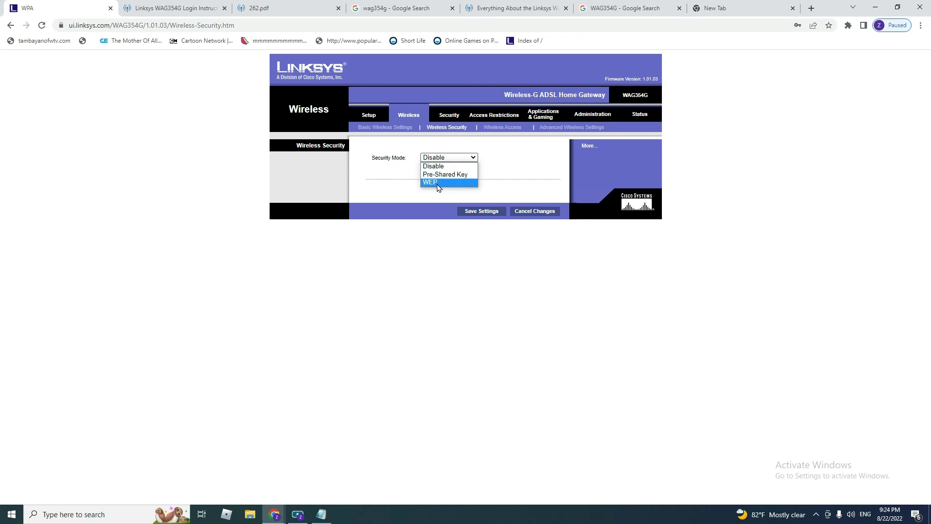
left_click(448, 175)
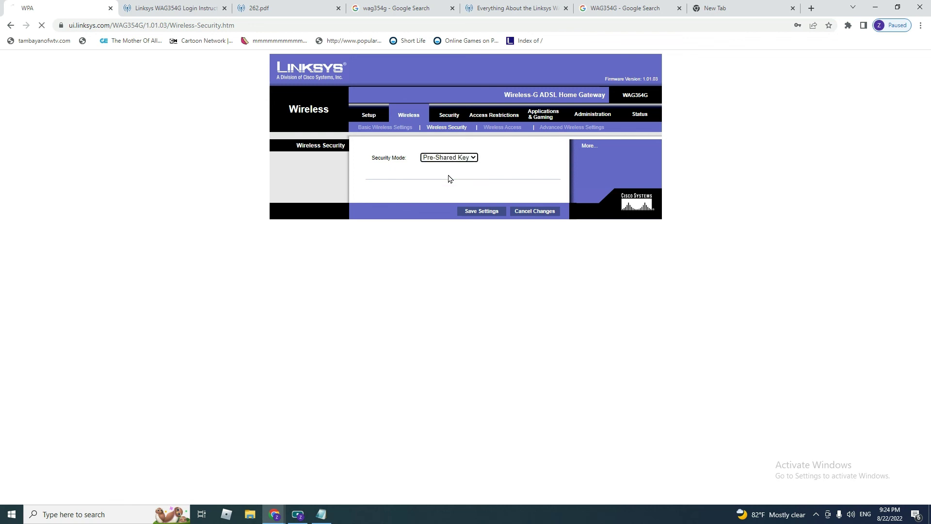
left_click(447, 170)
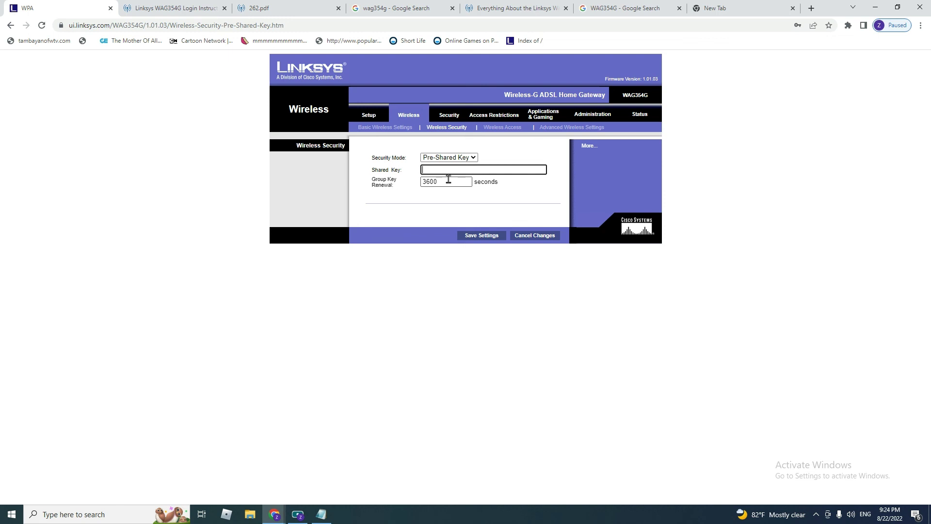
type("abc12345678")
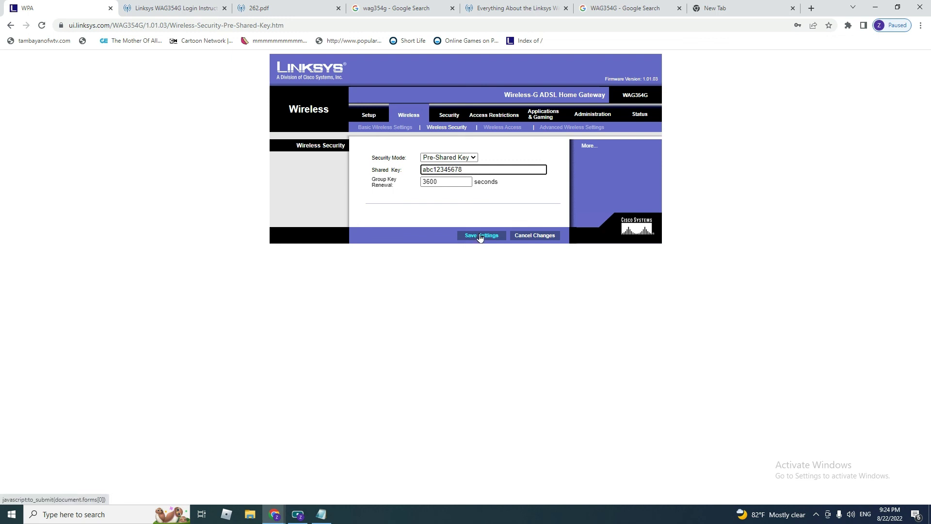
left_click(480, 237)
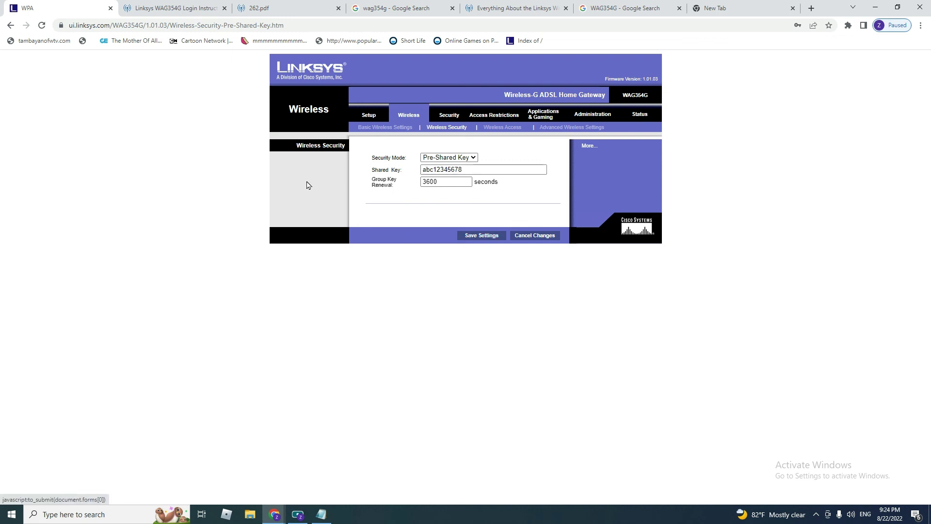
mouse_move(176, 7)
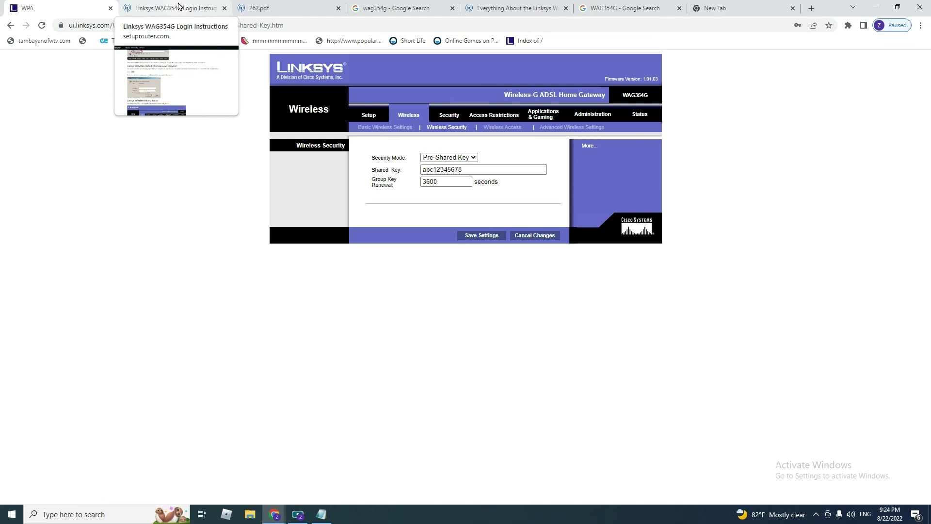